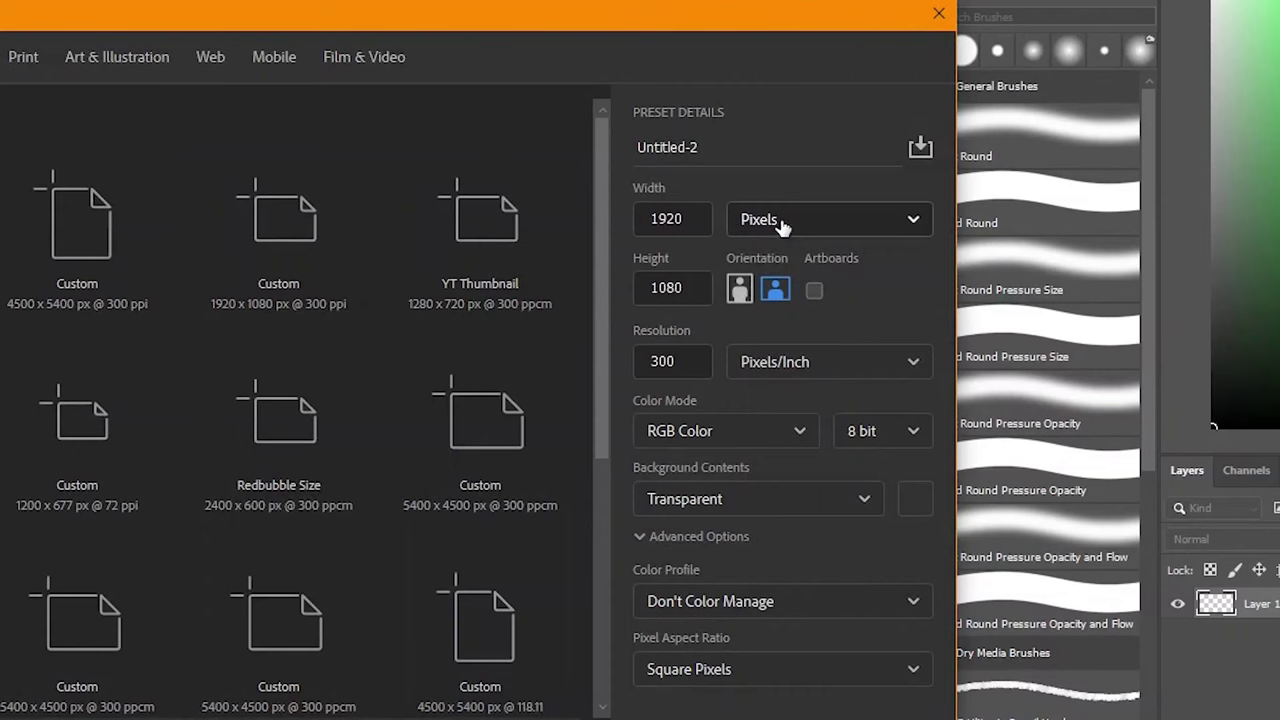
Set the image width to 4800 px, confirm it reads 16 × 9 inches, then return the units to pixels.
left_click(779, 215)
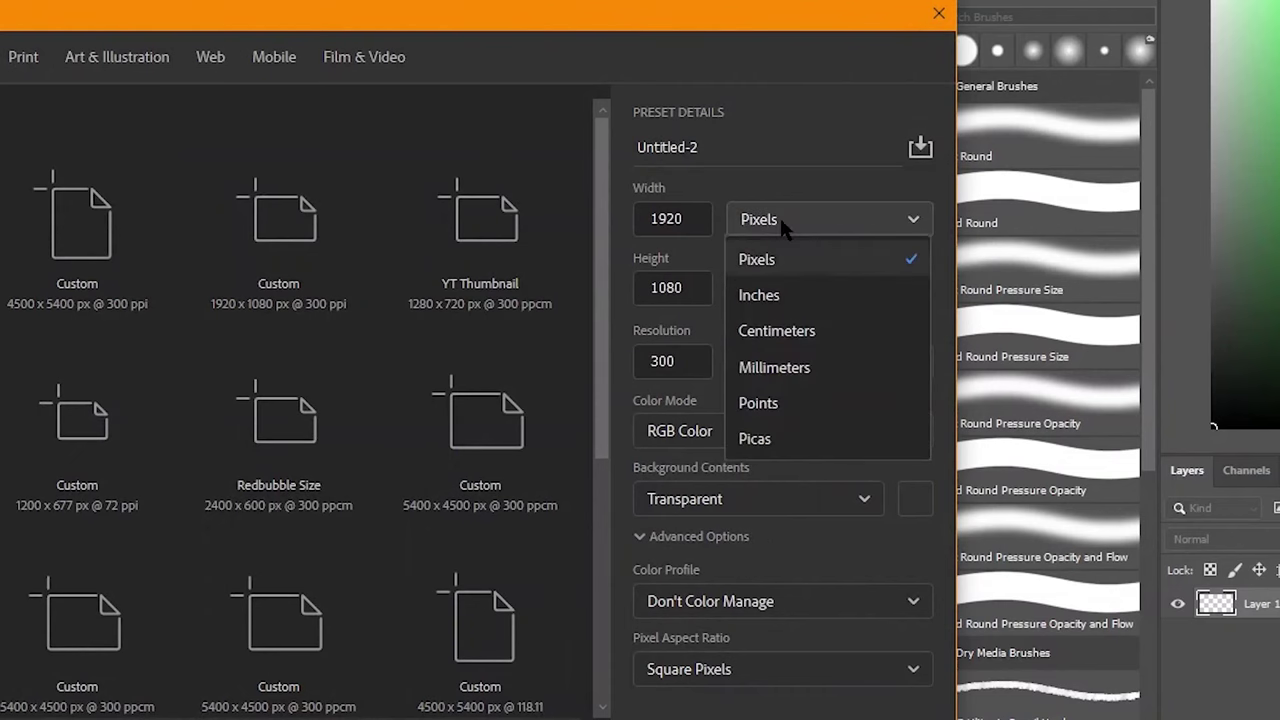
left_click(790, 295)
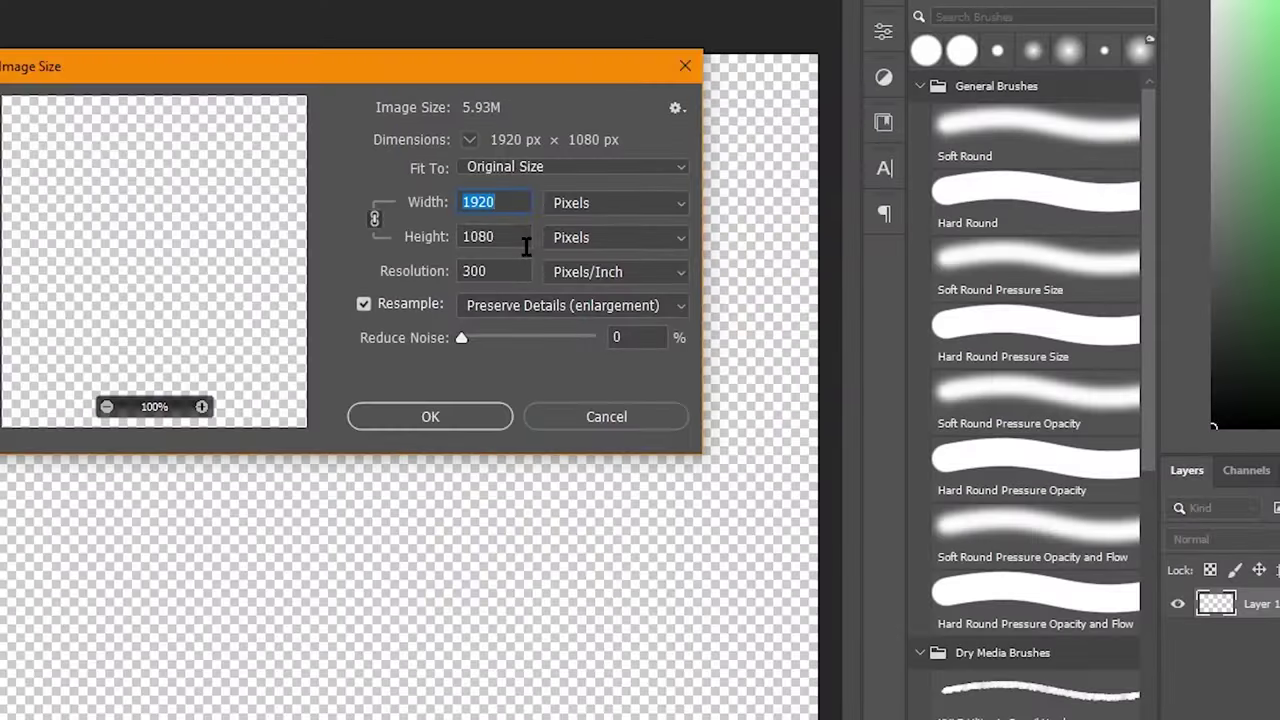
type("4")
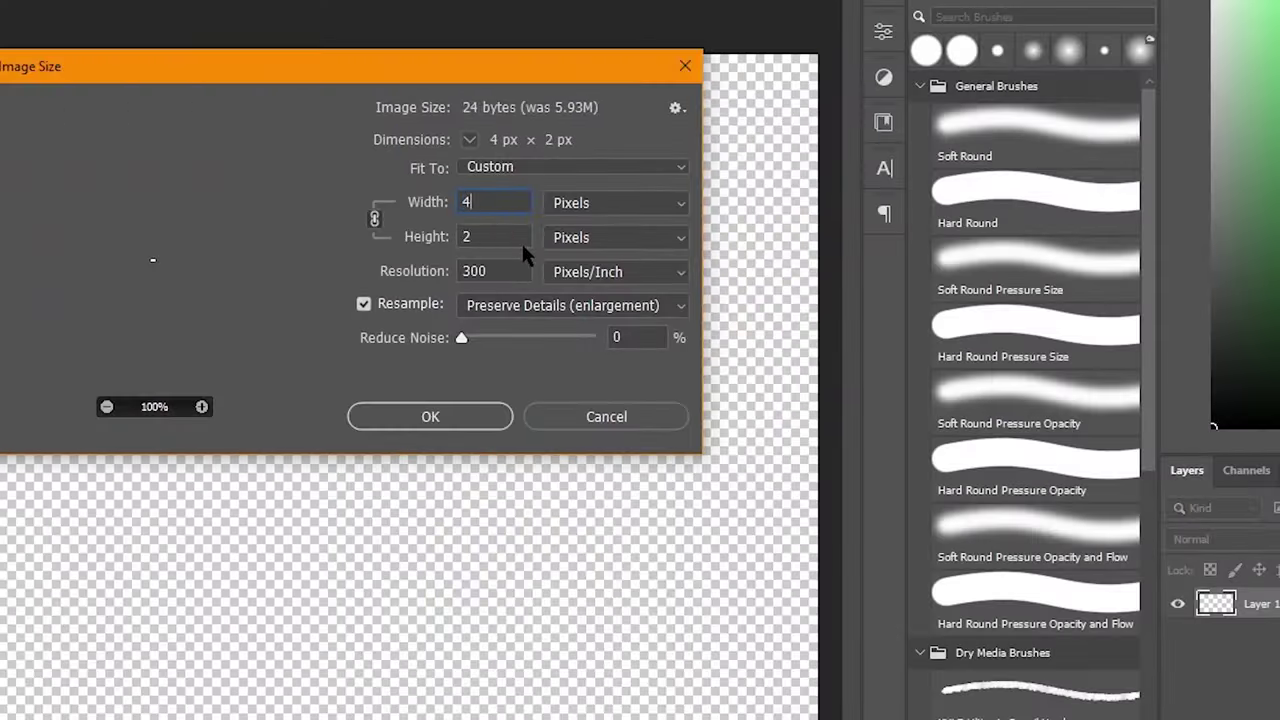
type("800")
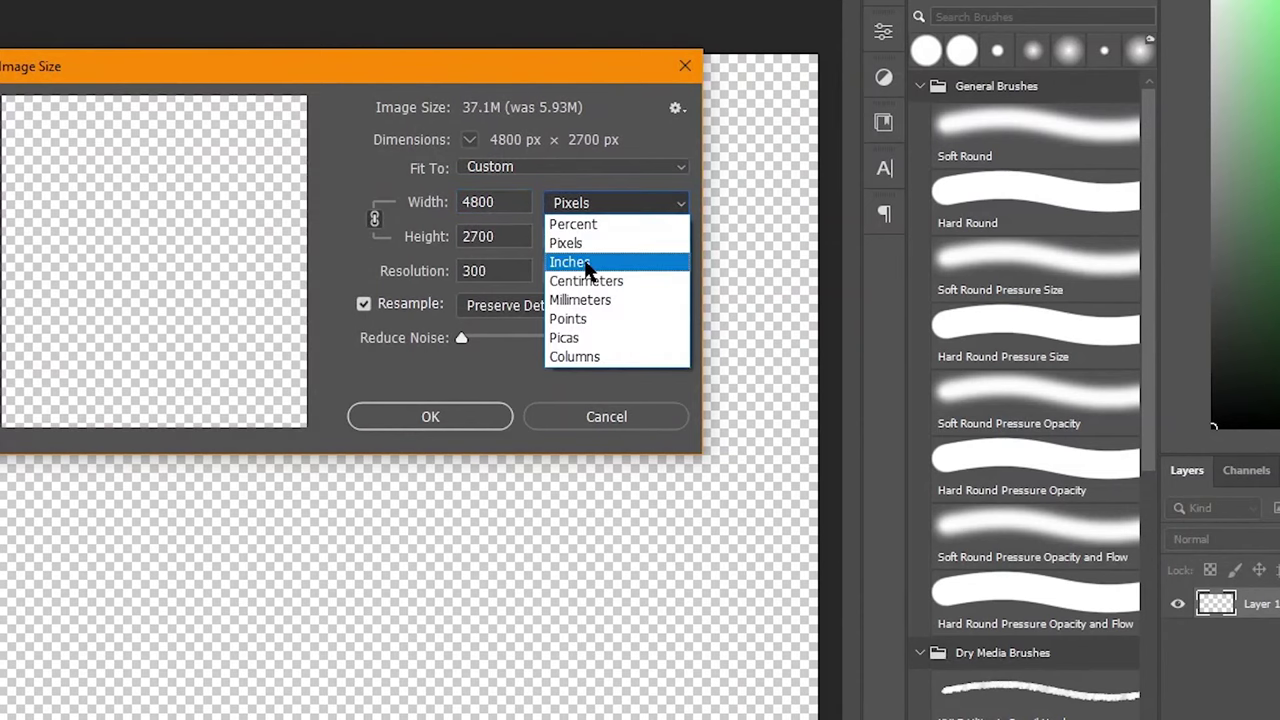
left_click(586, 263)
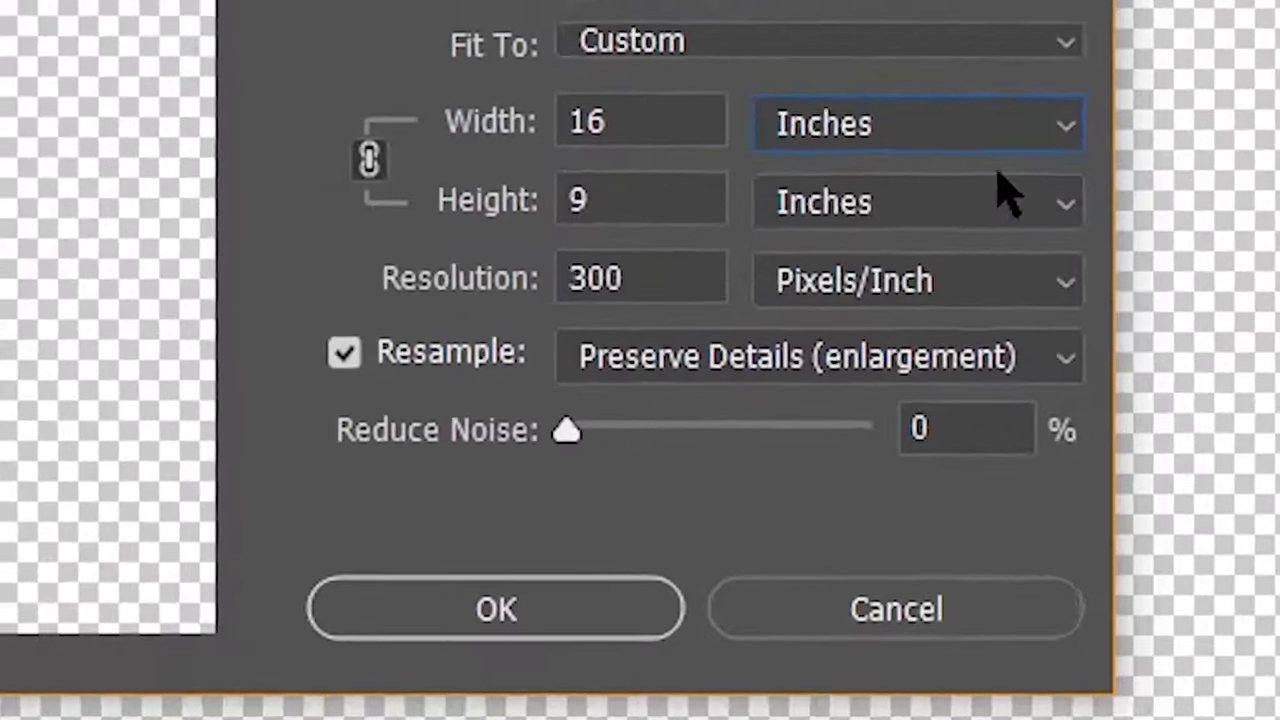
left_click(626, 205)
left_click(993, 216)
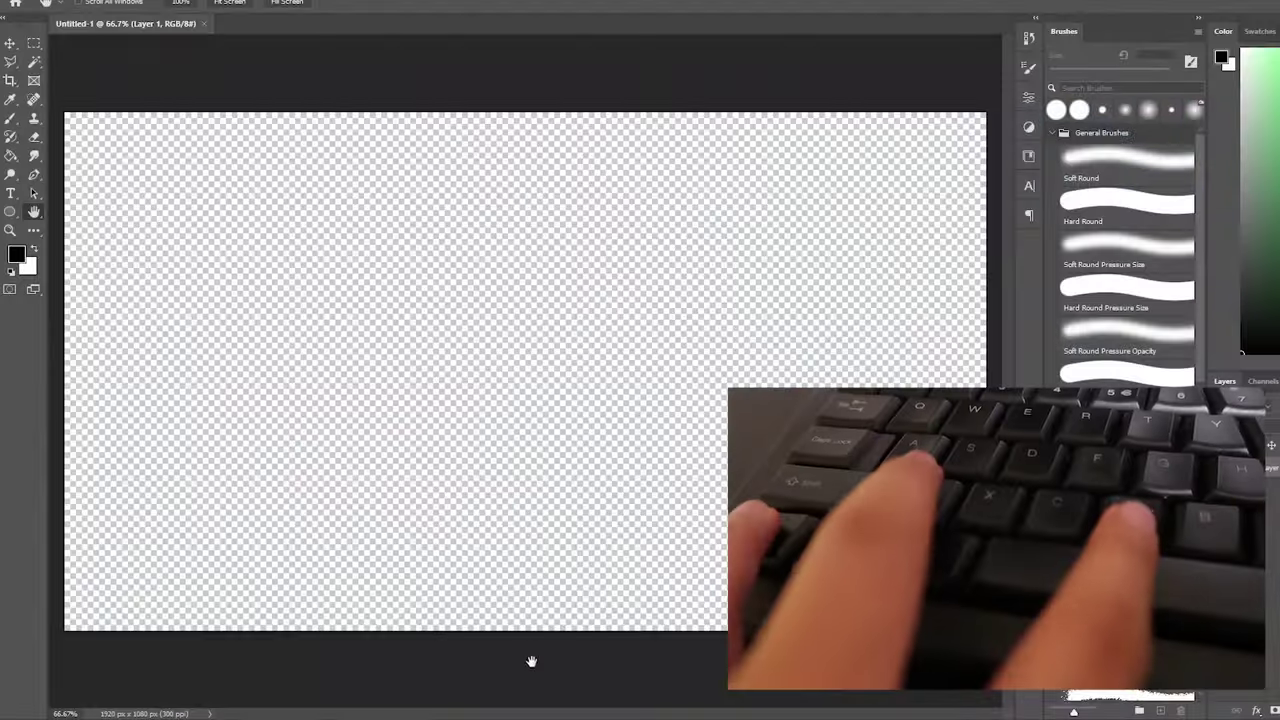
Undo the stray screenshot paste, apply the 4800 × 2700 px image size and fit it on screen.
key("ctrl+v")
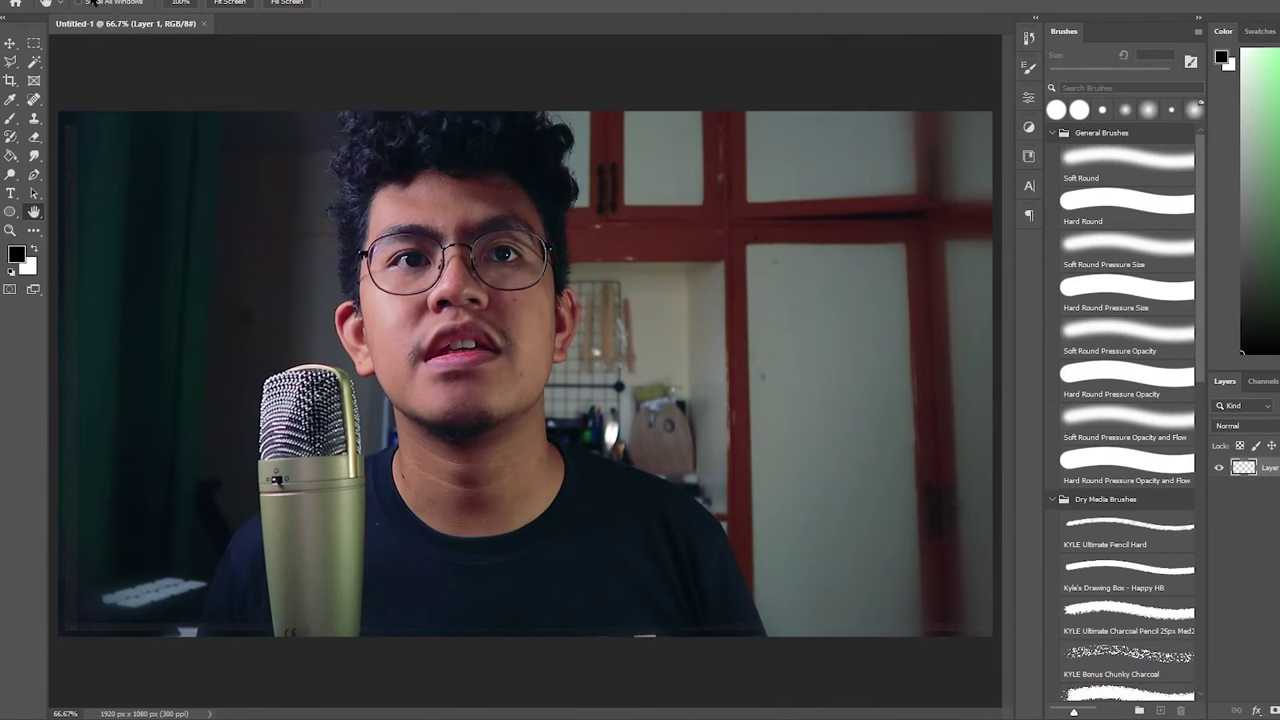
key("alt+i")
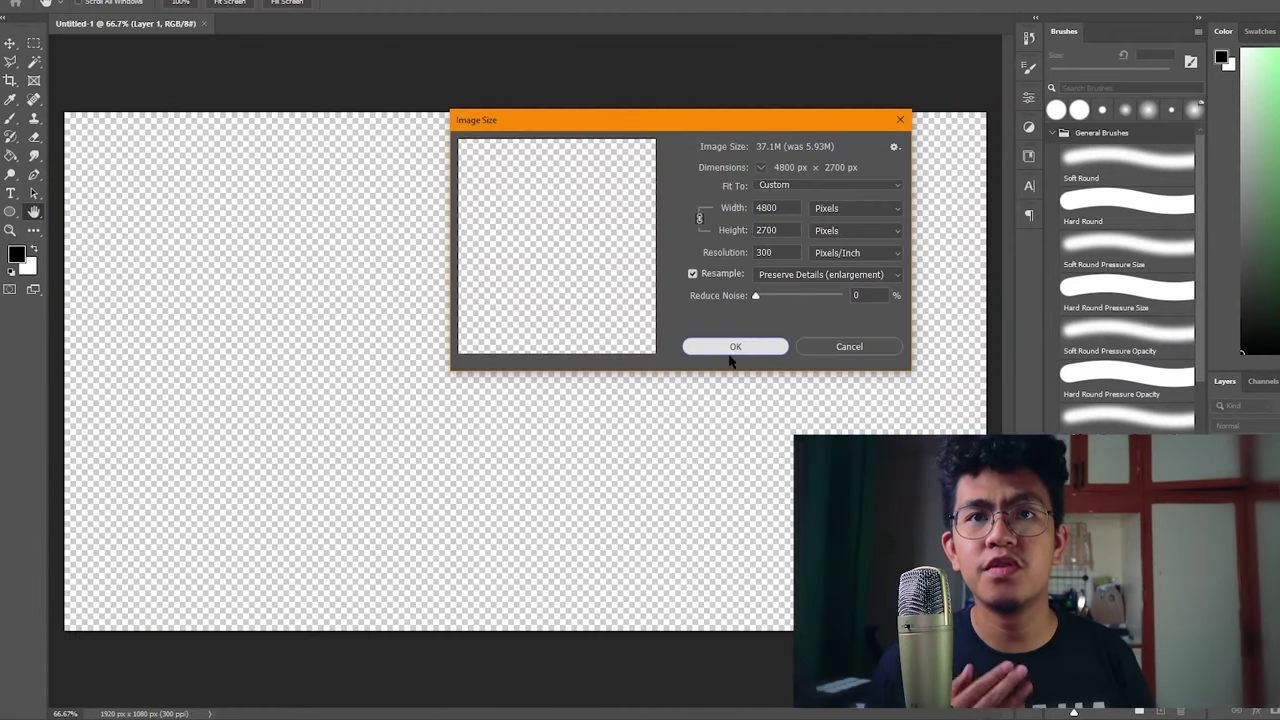
left_click(734, 347)
key("ctrl+0")
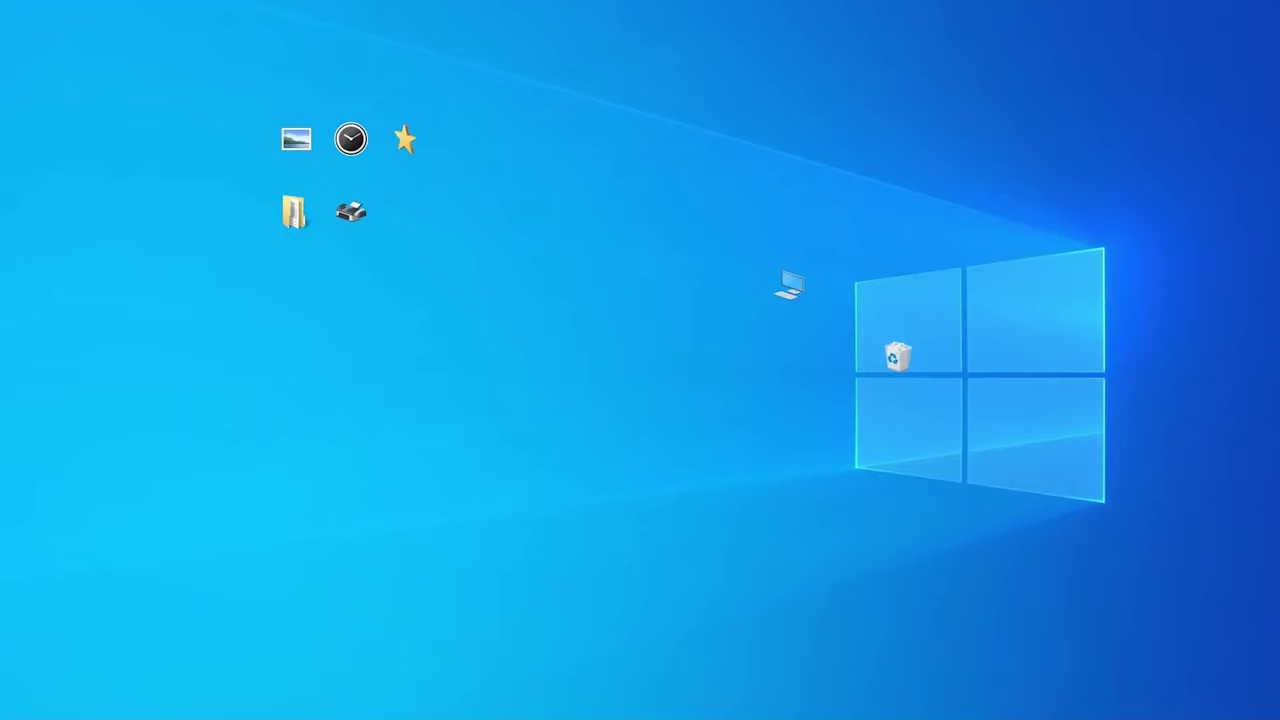
Paste the desktop screenshot into Paint and save it as a PNG on the Desktop.
left_click(77, 705)
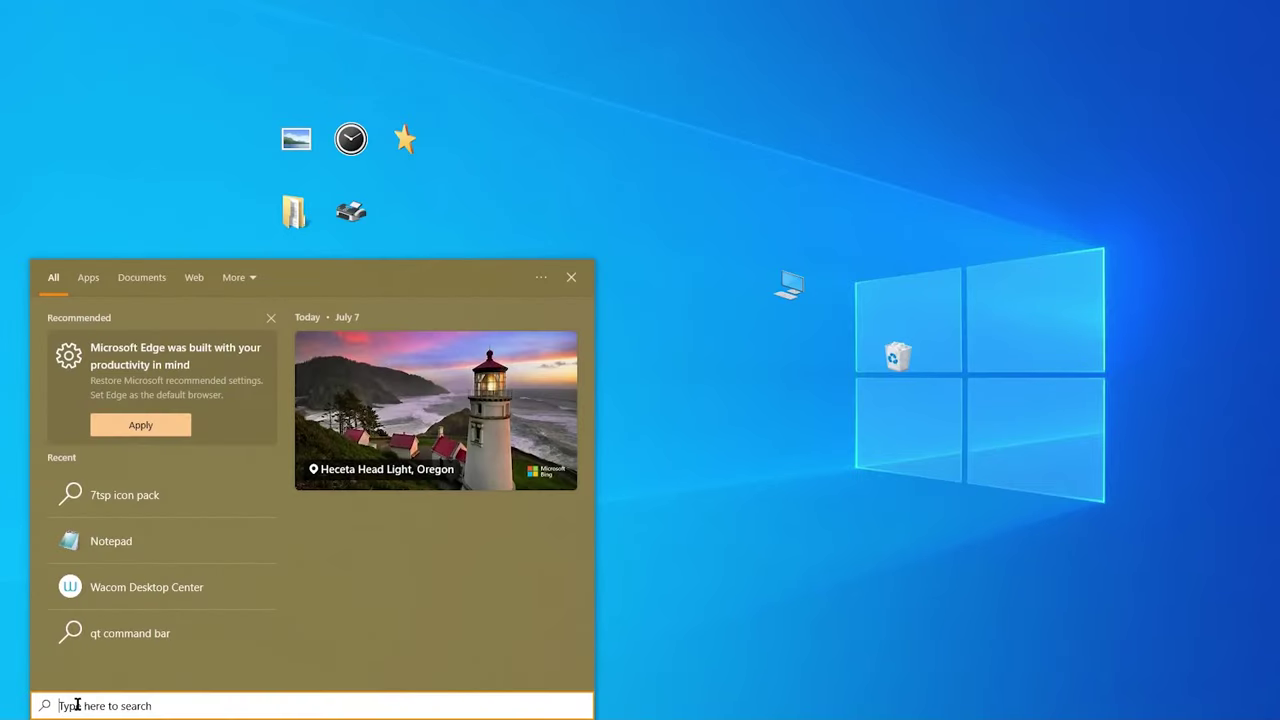
type("pai")
key("Return")
key("ctrl+v")
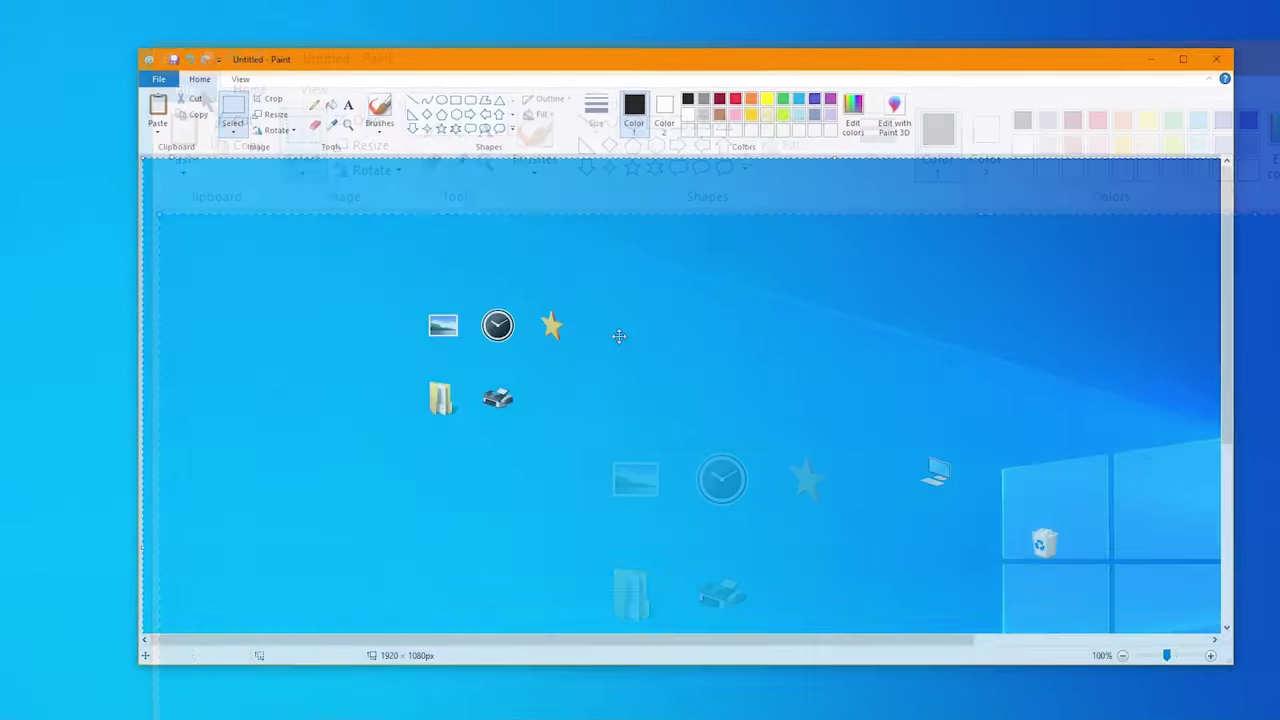
left_click(158, 79)
left_click(231, 231)
left_click(575, 378)
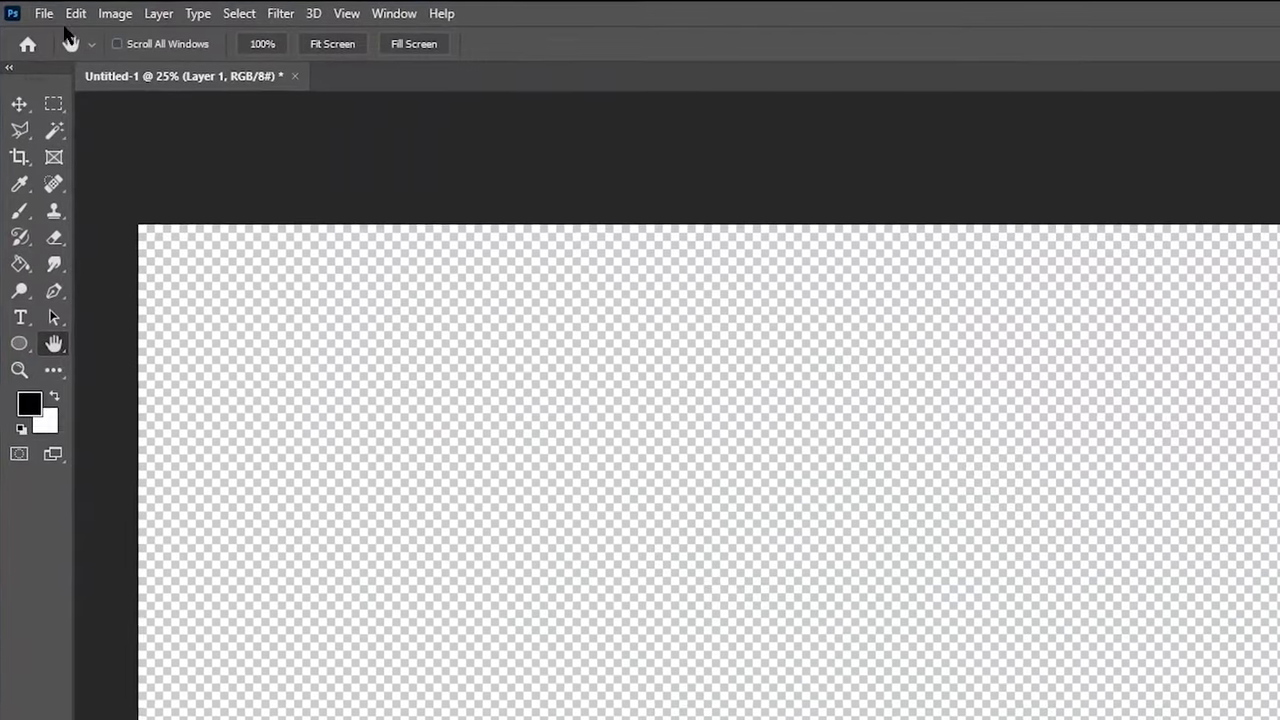
Place Untitled.png from the Desktop as an embedded layer and commit its transform.
left_click(49, 11)
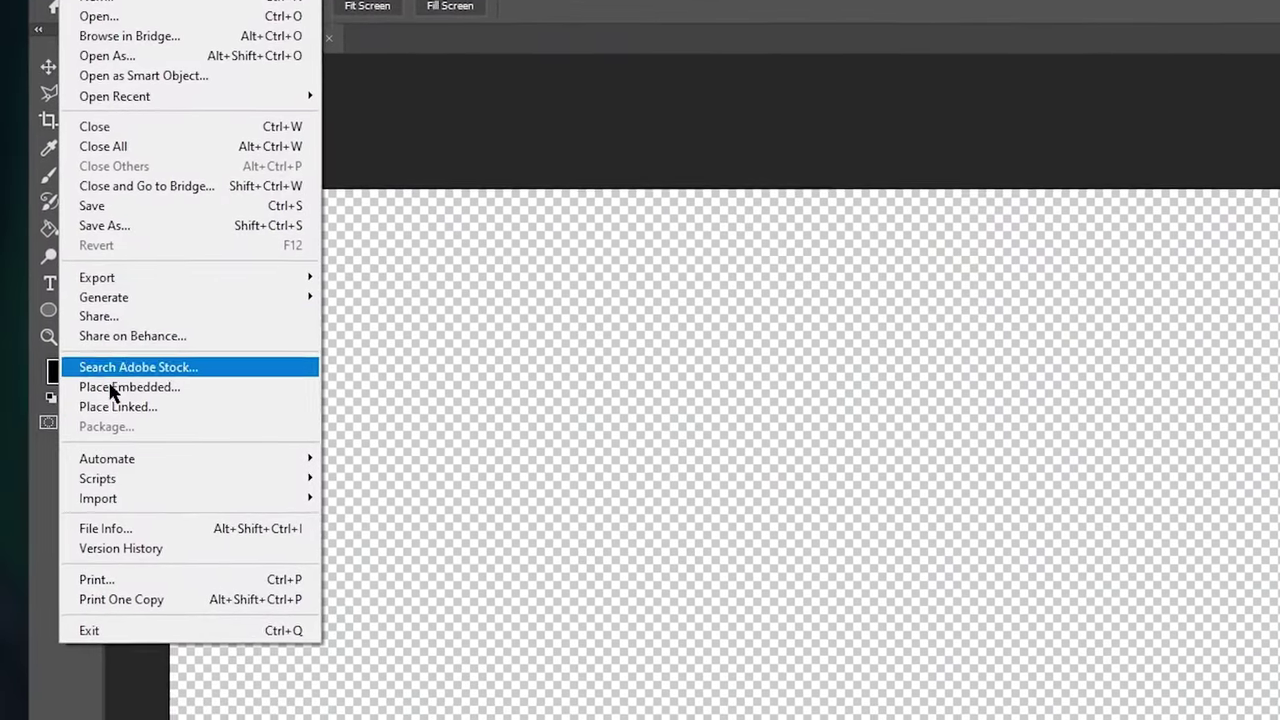
left_click(115, 390)
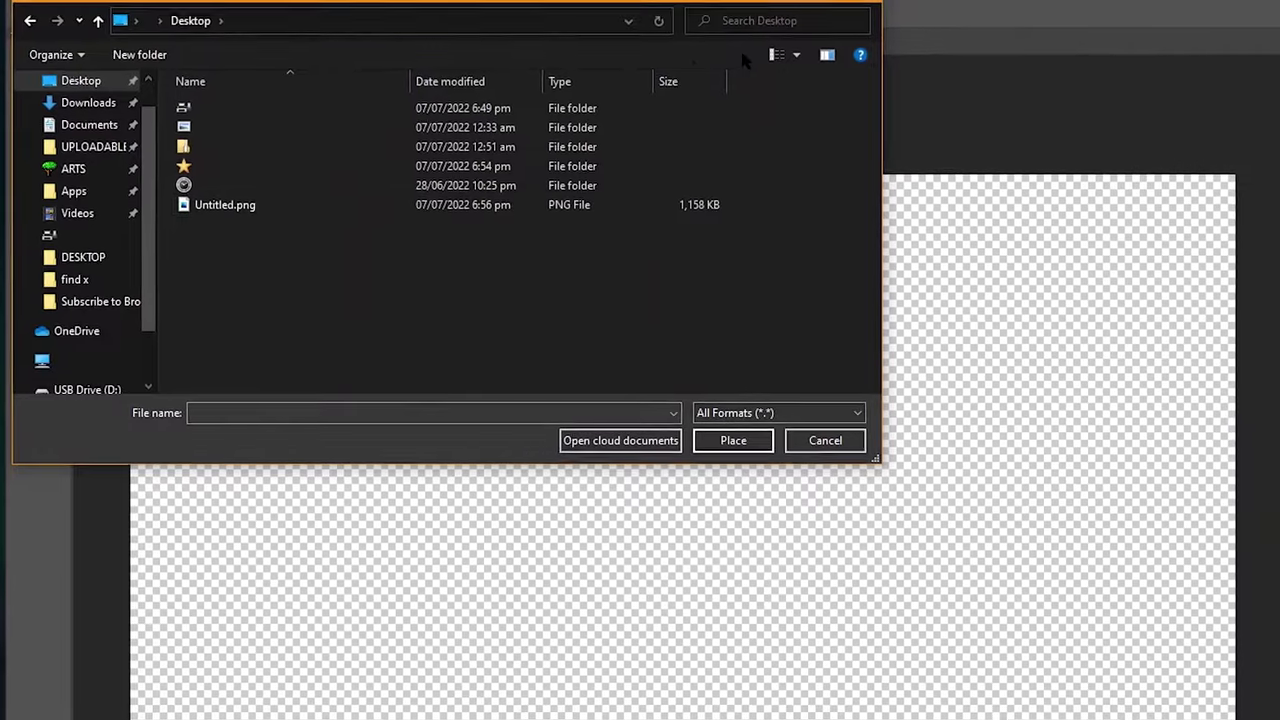
left_click(776, 54)
double_click(707, 179)
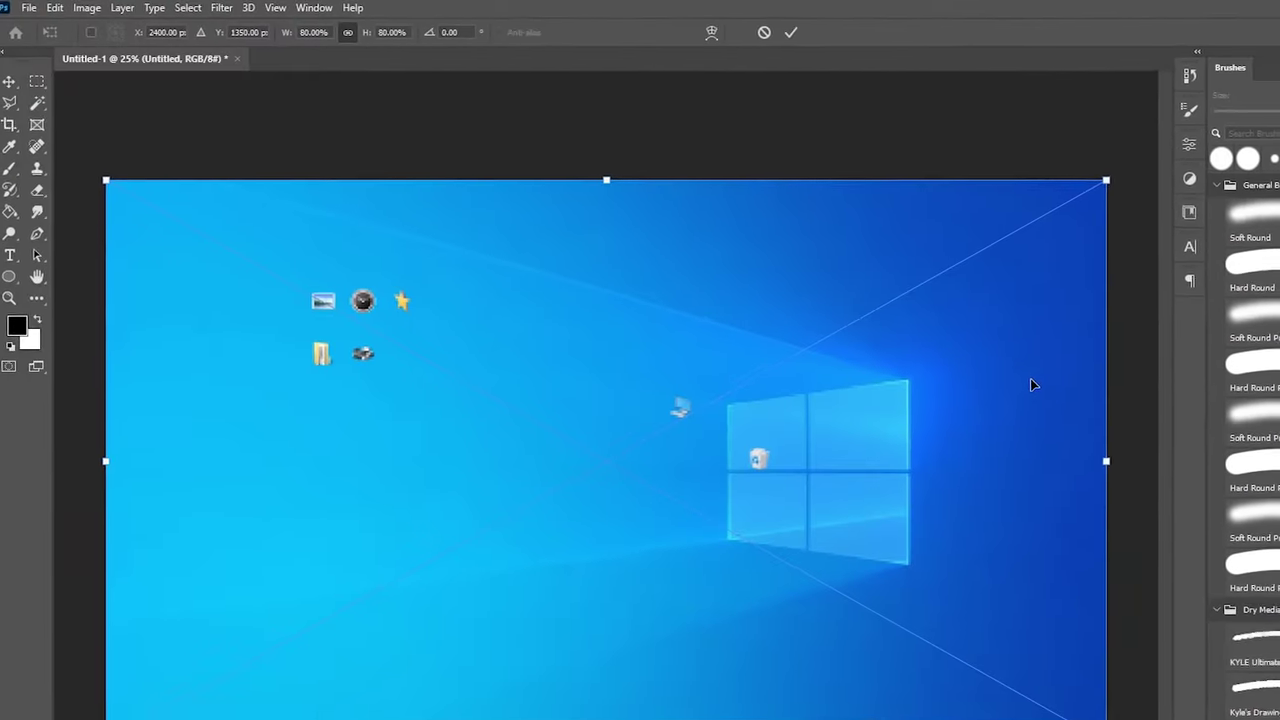
key("Return")
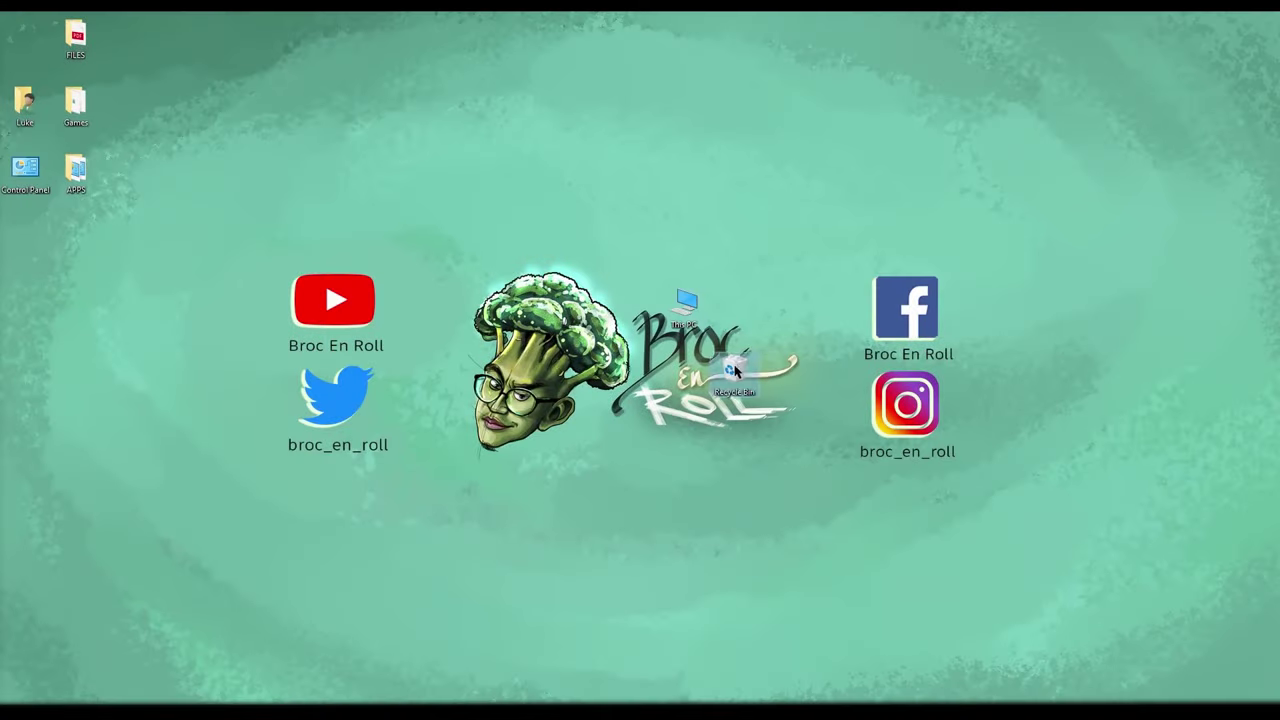
Move the desktop icons toward the screen centre, then rotate and zoom the view for sketching.
left_click_drag(430, 242, 437, 283)
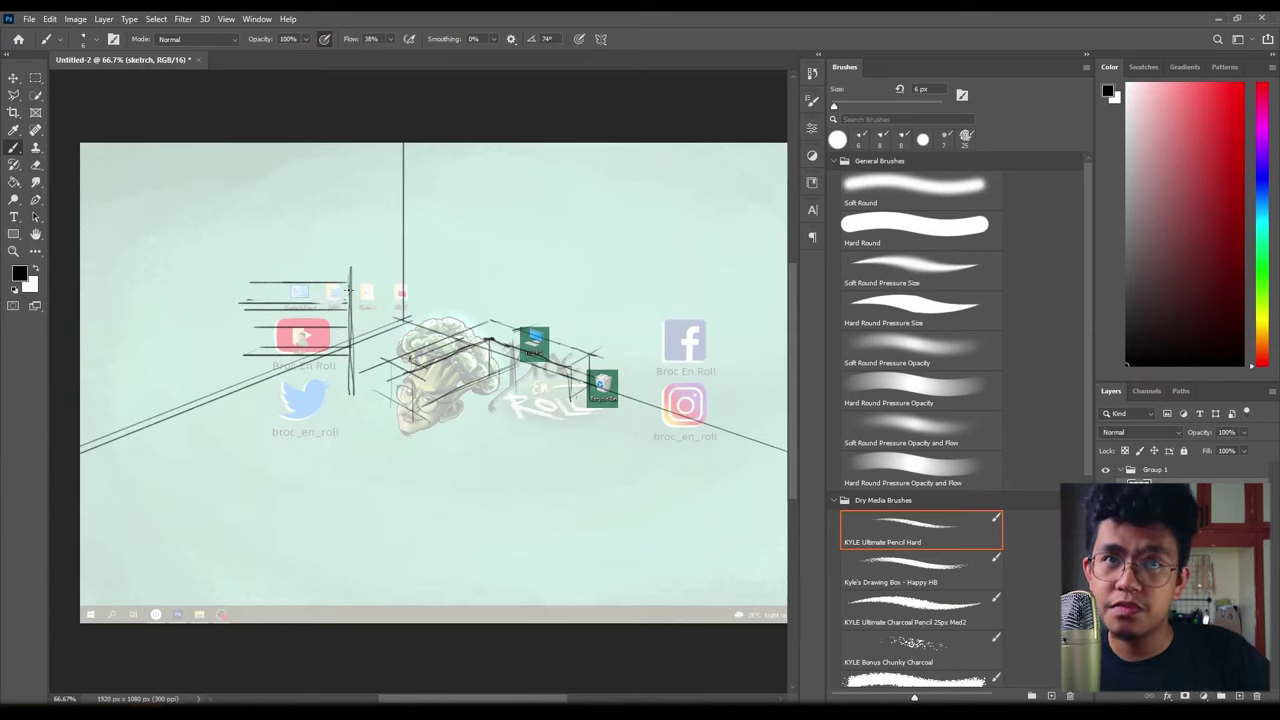
key("ctrl+1")
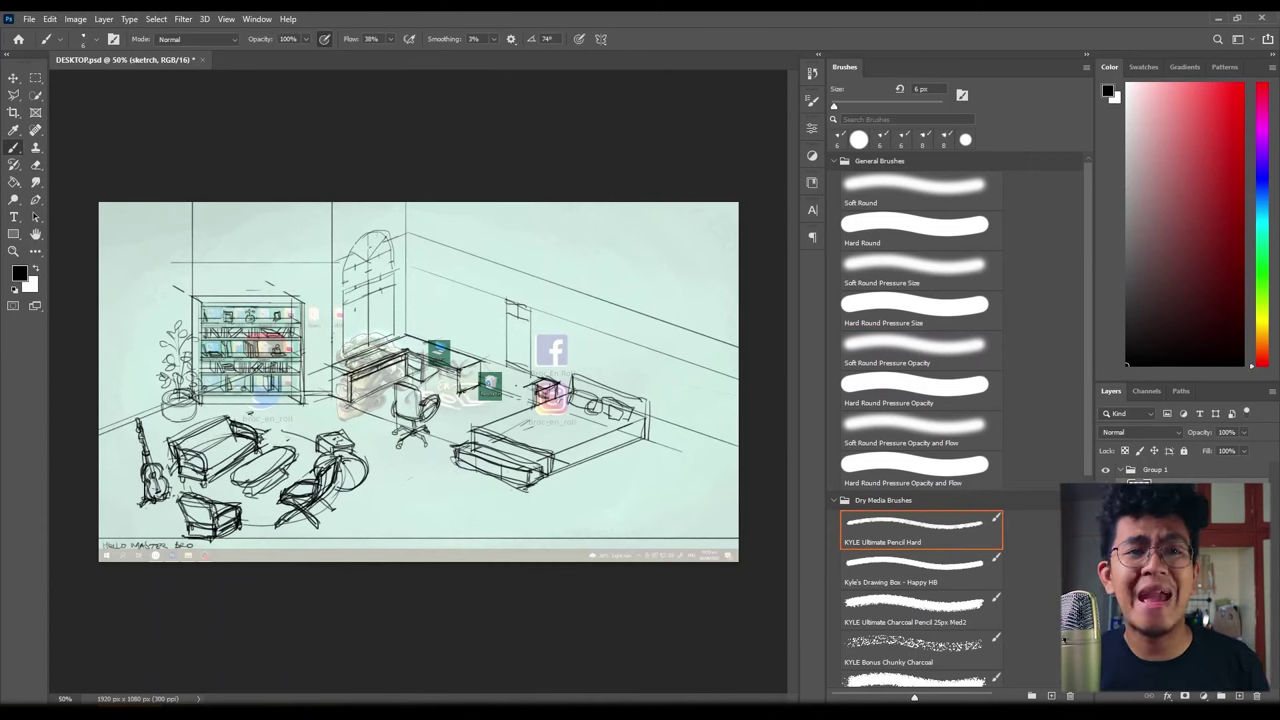
left_click_drag(469, 330, 395, 303)
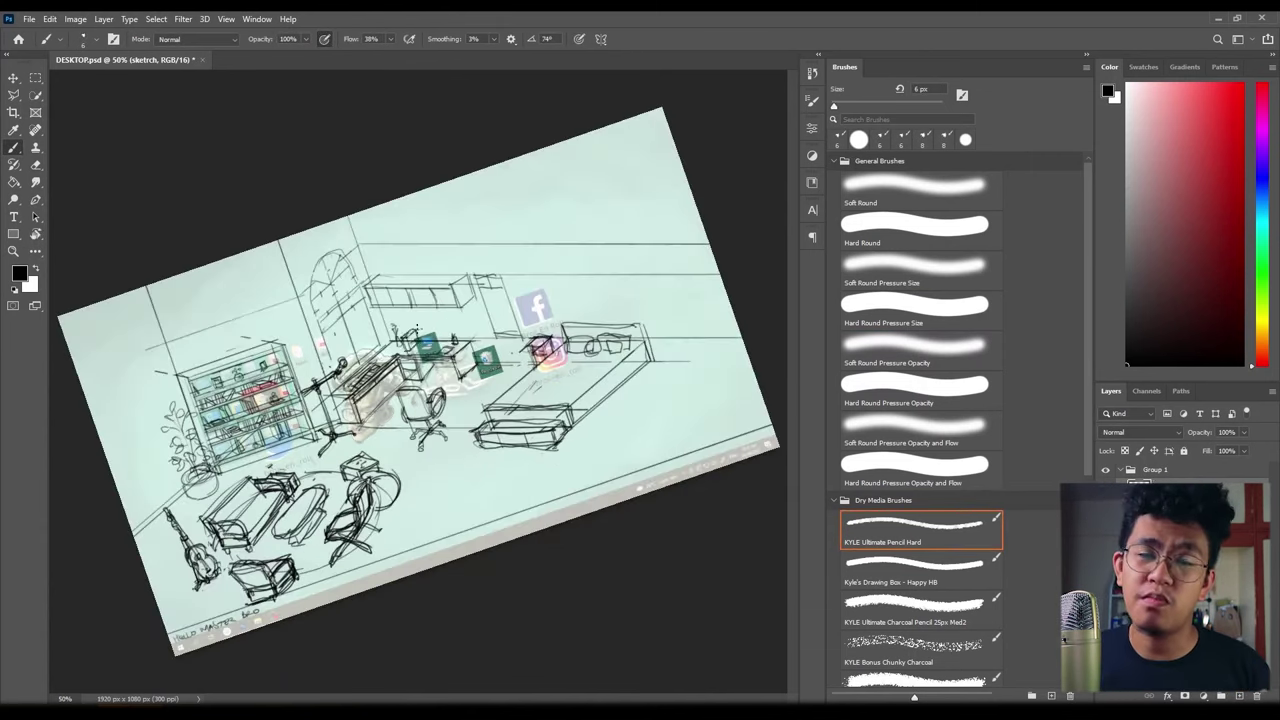
key("ctrl+1")
key("ctrl+minus")
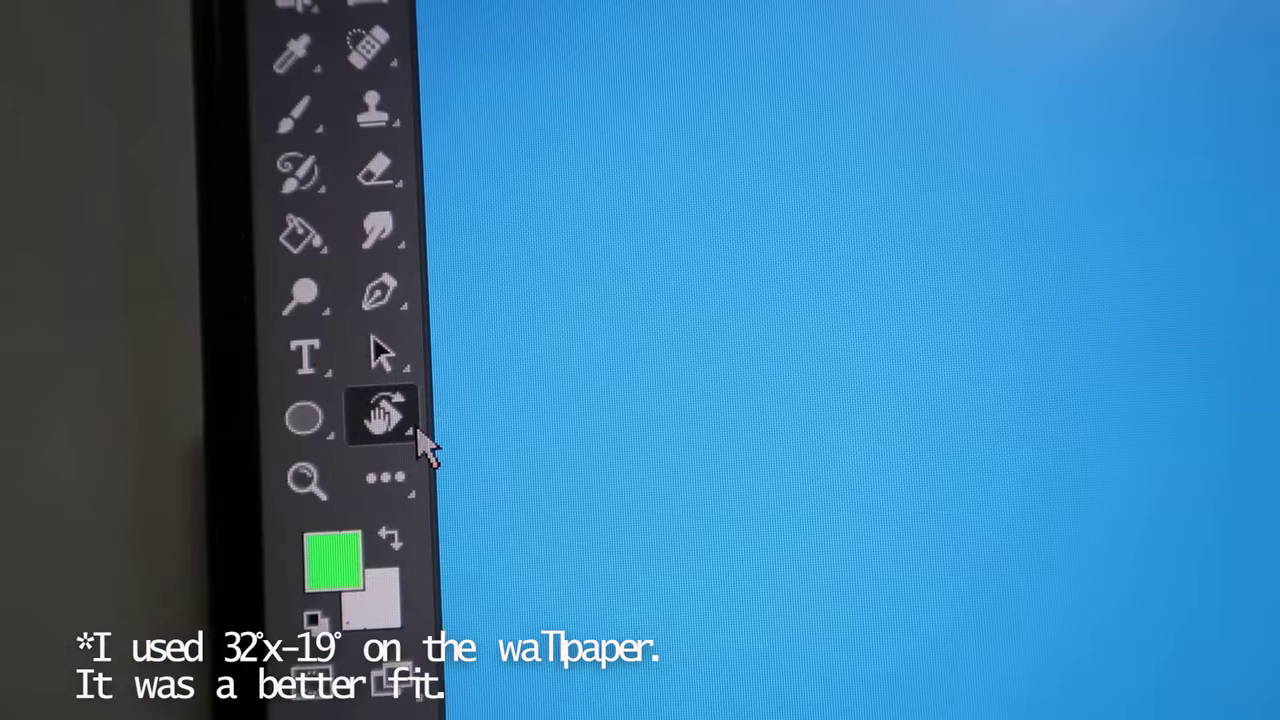
Rotate the canvas view to a 19° angle with the Rotate View Tool.
left_click(123, 287)
left_click(480, 452)
left_click(457, 349)
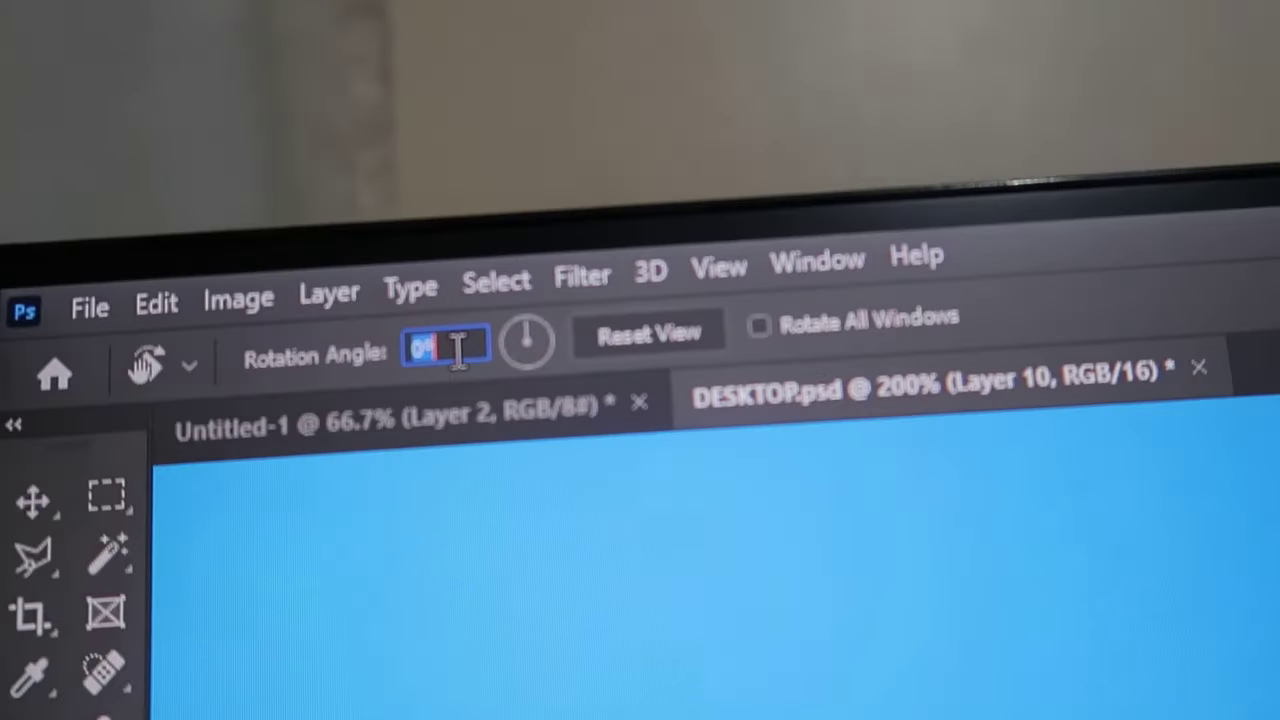
type("19")
key("Return")
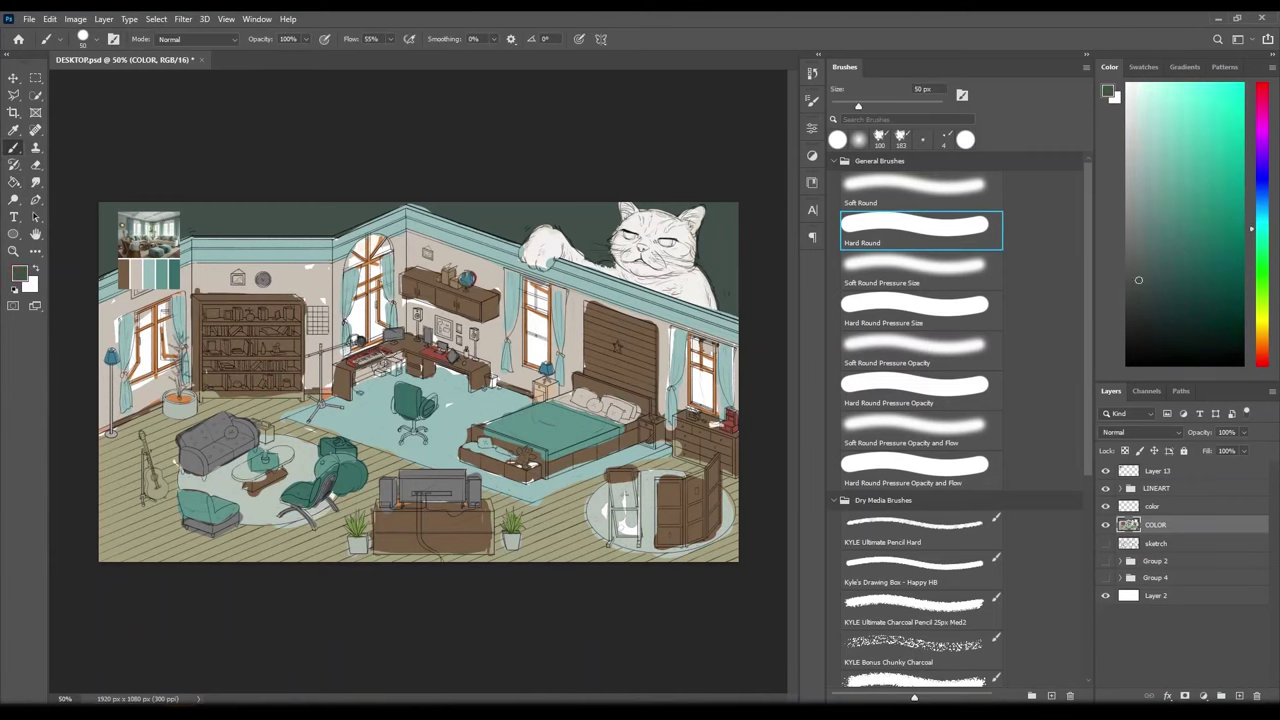
Use a smaller light-grey brush on the colour layer, zoom on the bookshelf, and select the Rectangular Marquee.
key("bracketleft")
key("bracketleft")
key("bracketleft")
key("bracketleft")
key("bracketleft")
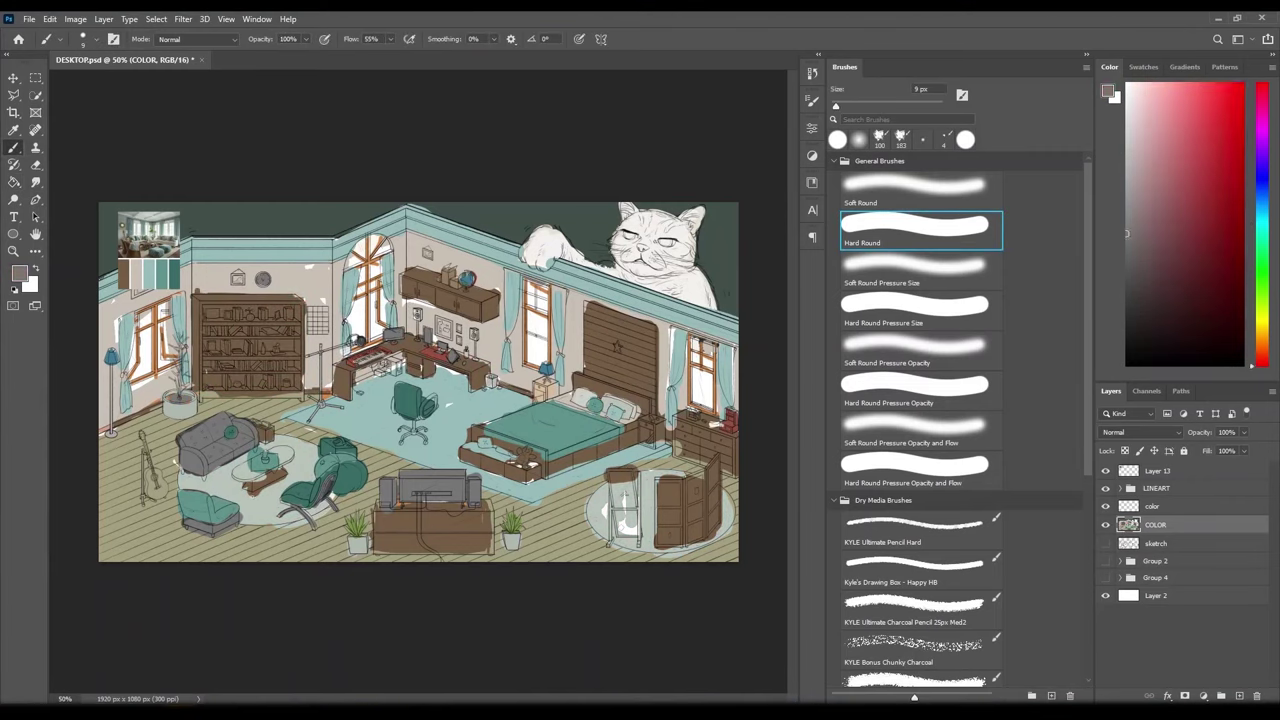
key("alt+bracketright")
key("ctrl+1")
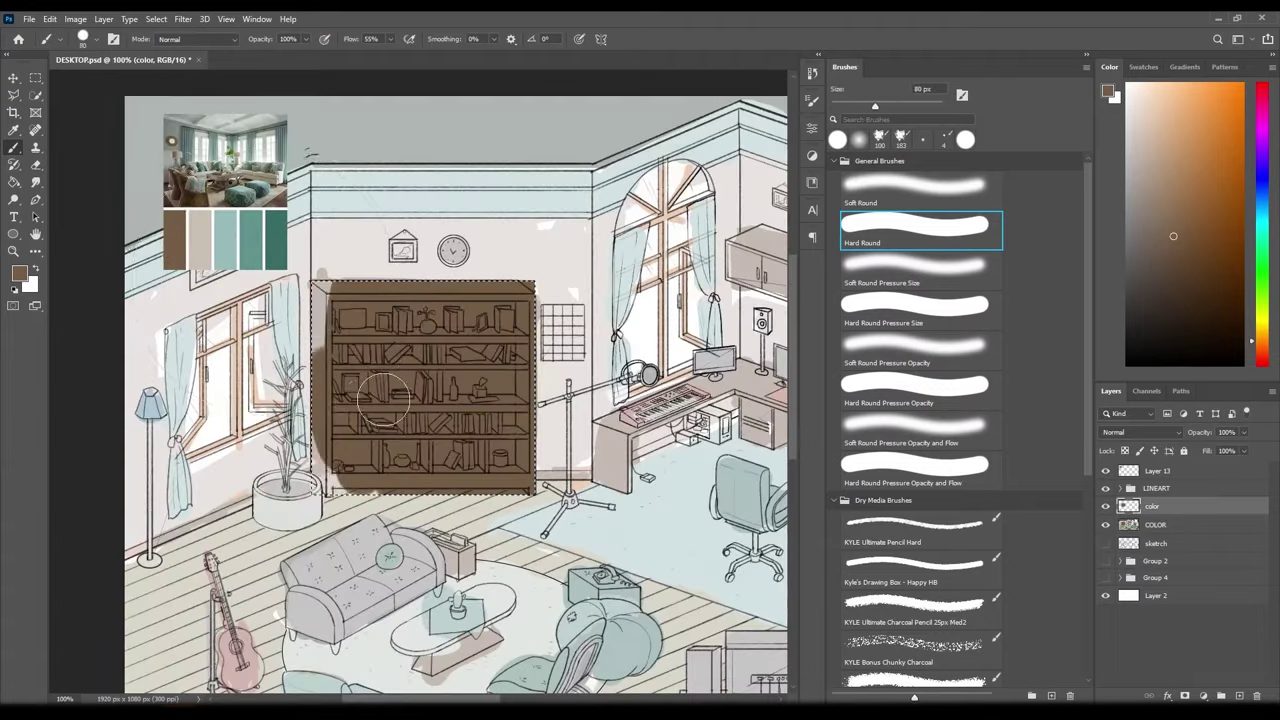
key("m")
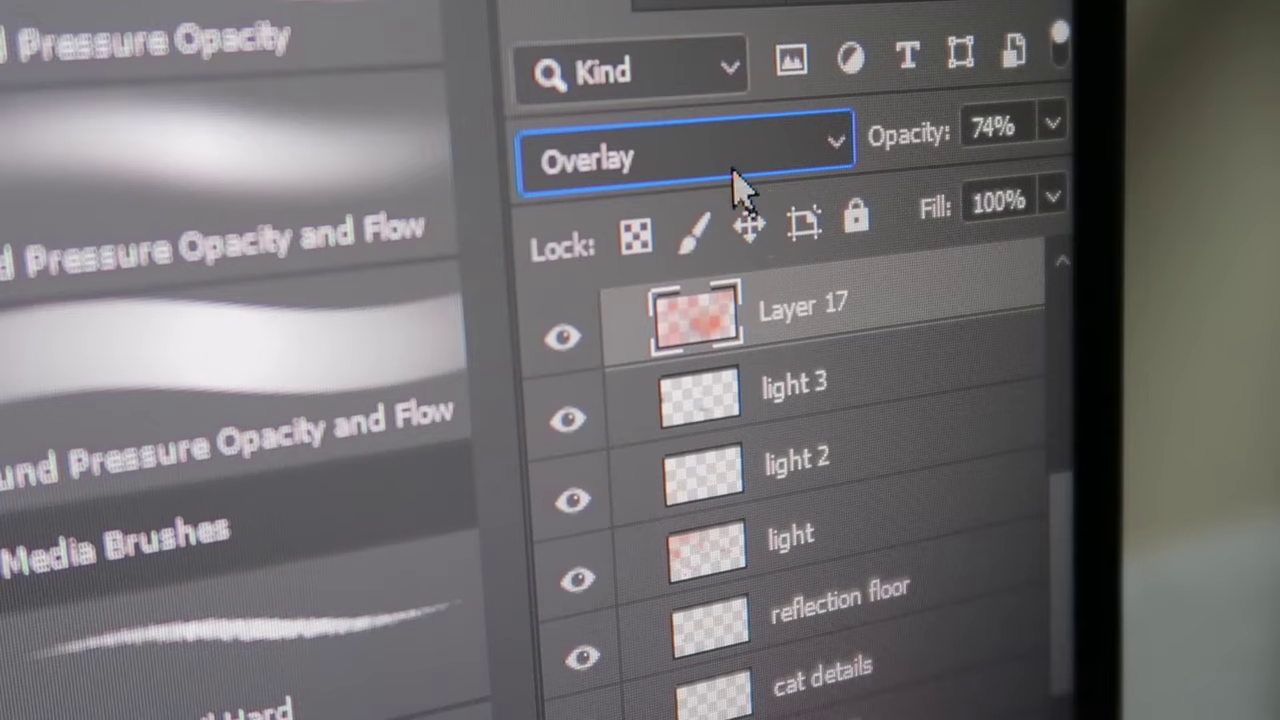
Change the light layer's blending mode and angle the sunlight patch by the left window.
left_click(734, 194)
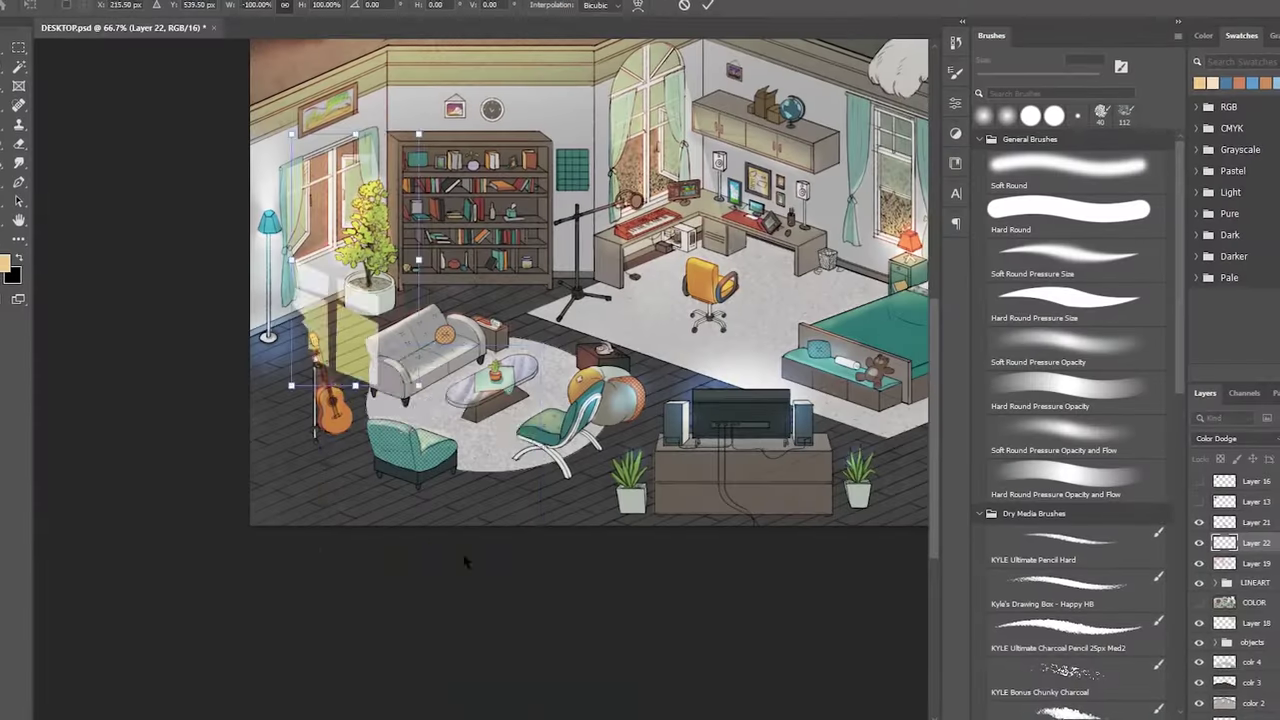
left_click_drag(552, 266, 549, 270)
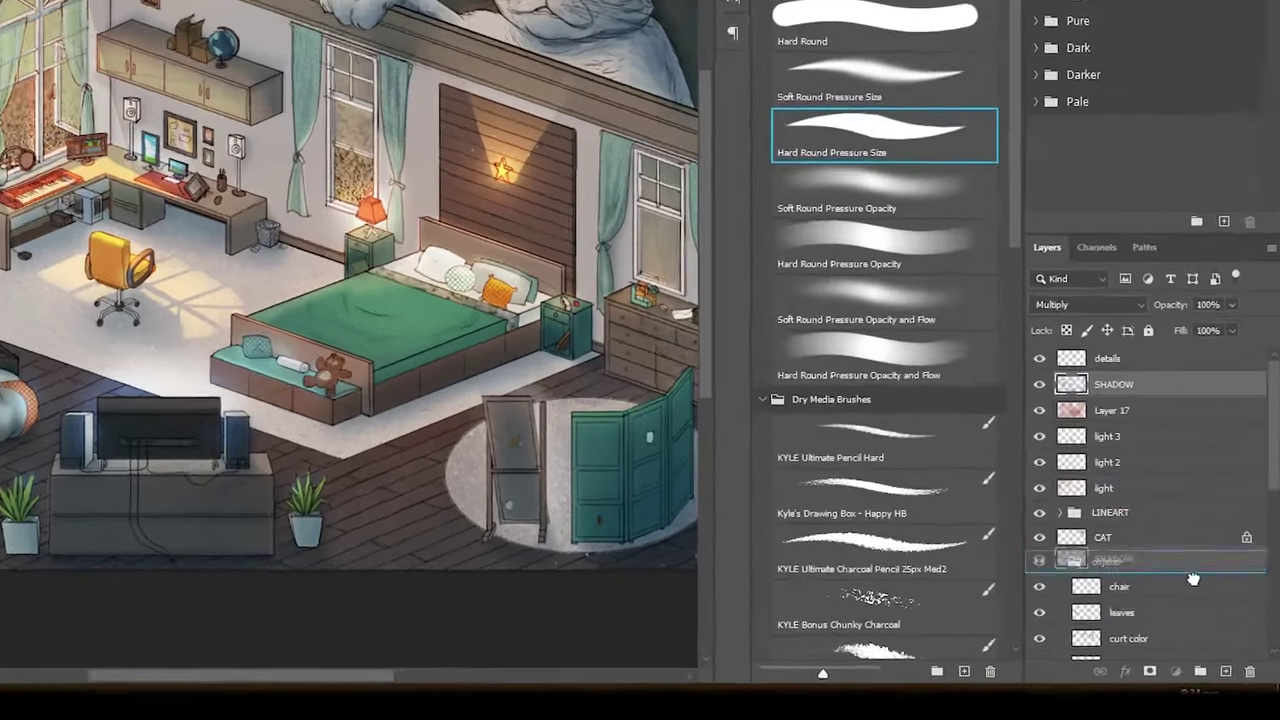
Duplicate SHADOW as SHADOW copy, apply Color Halftone, and set SHADOW opacity to 77%.
key("ctrl+j")
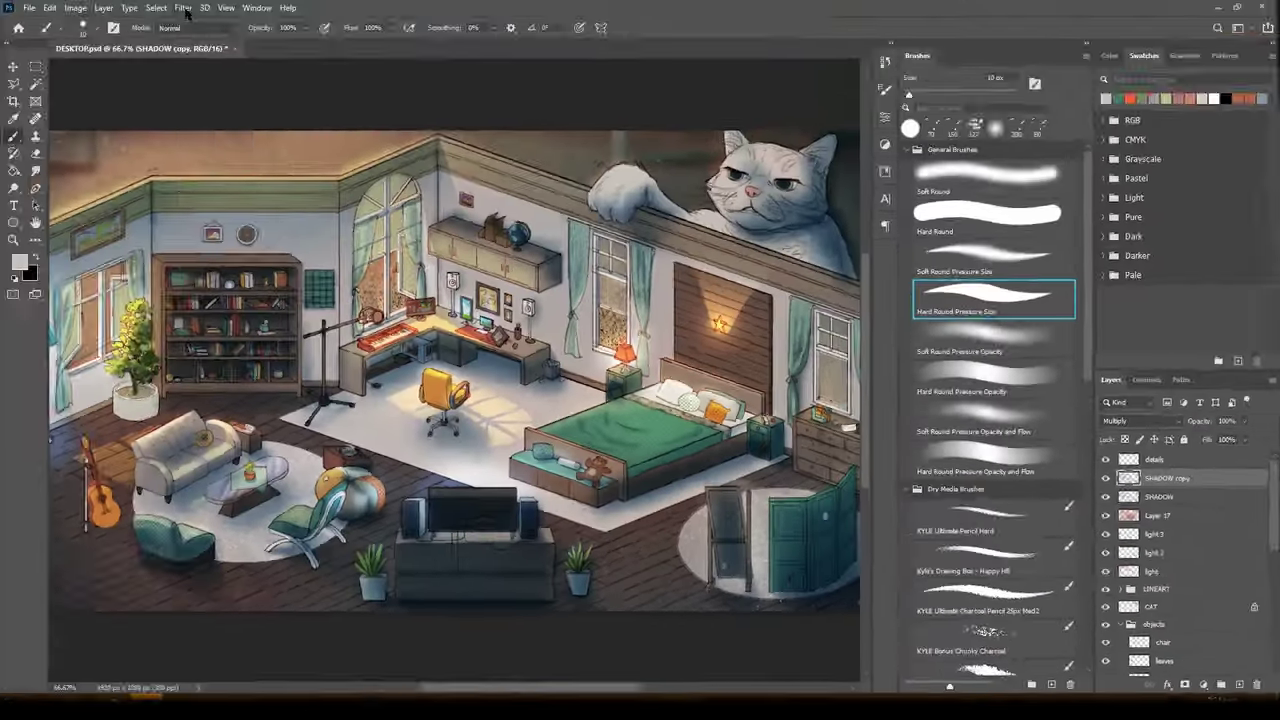
left_click(261, 7)
left_click(300, 23)
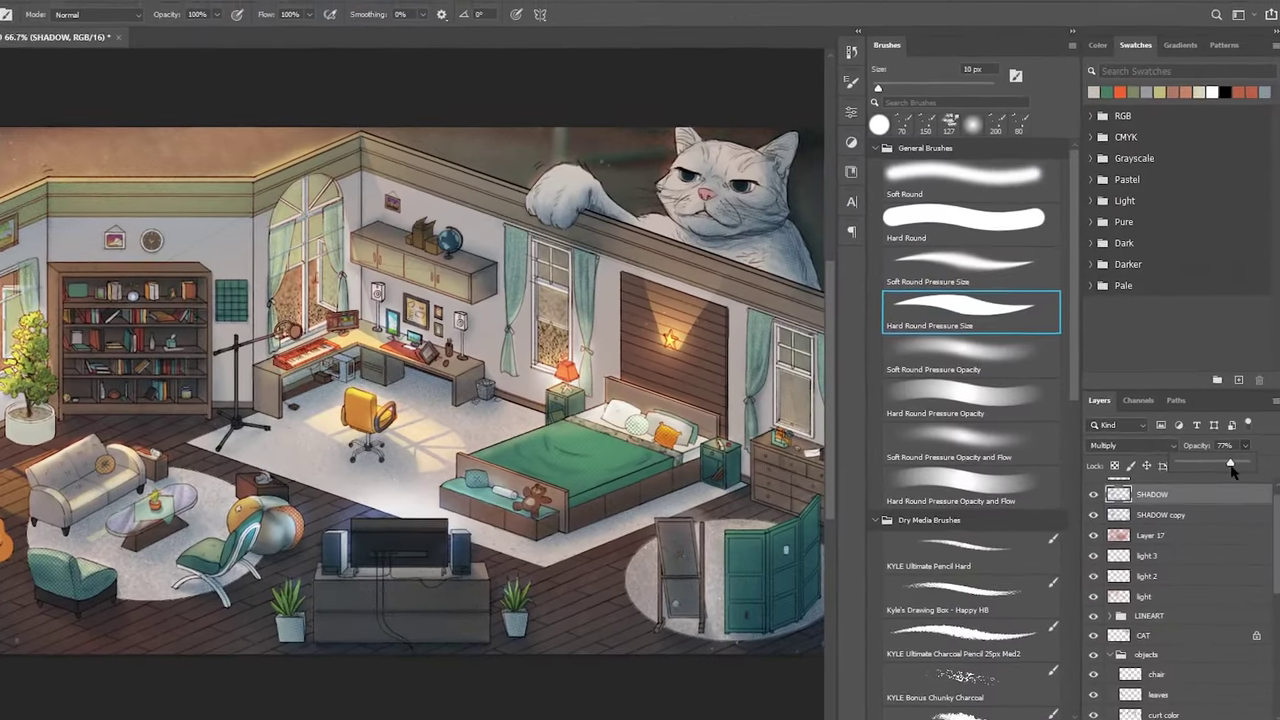
left_click_drag(1252, 372, 1245, 375)
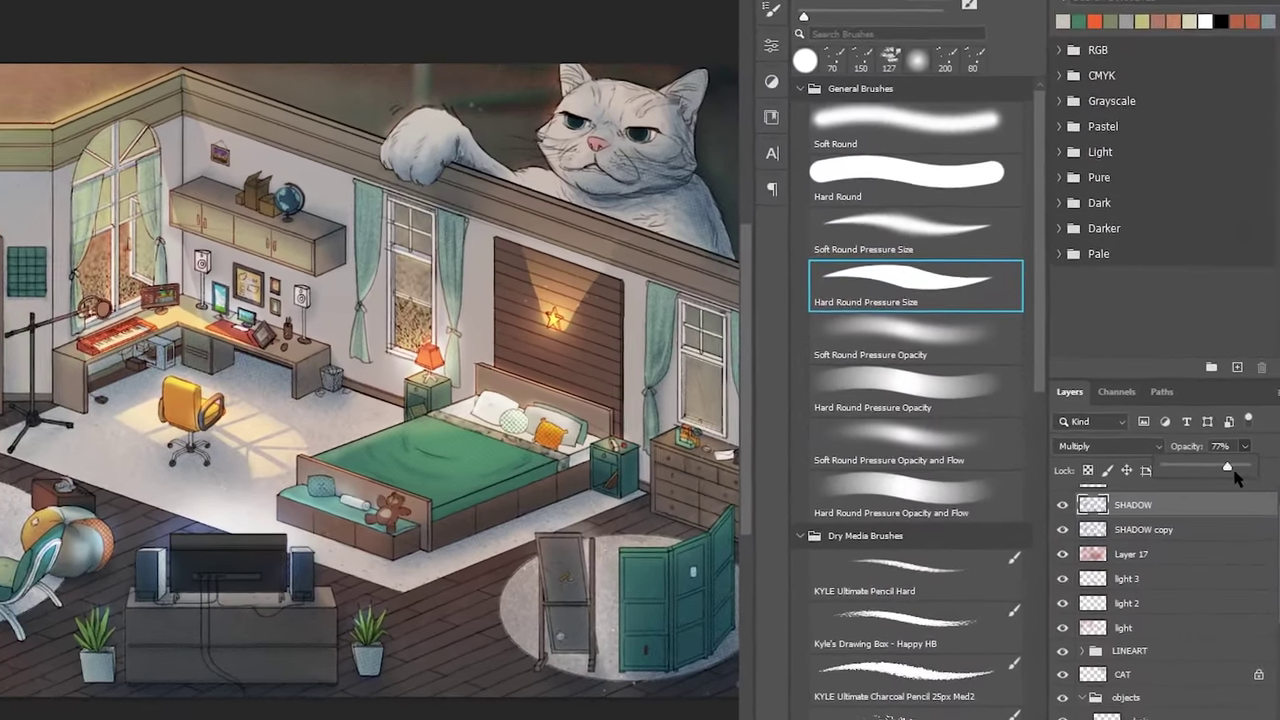